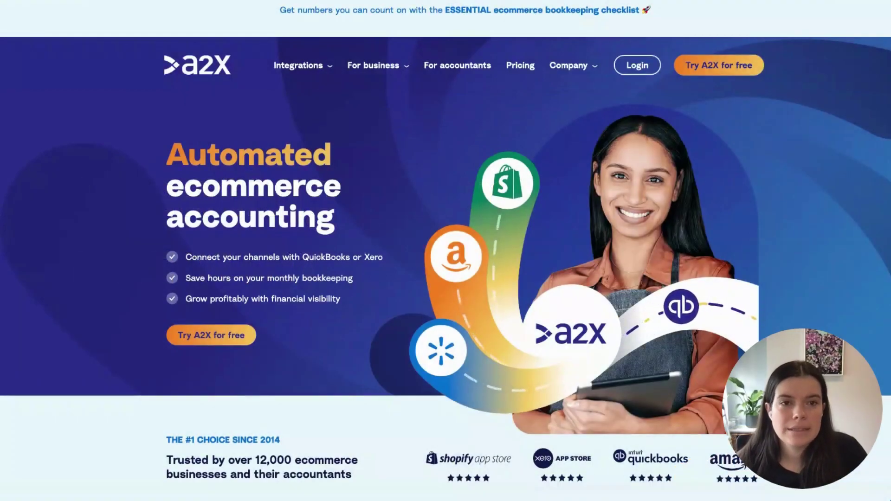
- Start an A2X free trial from the homepage to bring up the sales channel choice
left_click(716, 66)
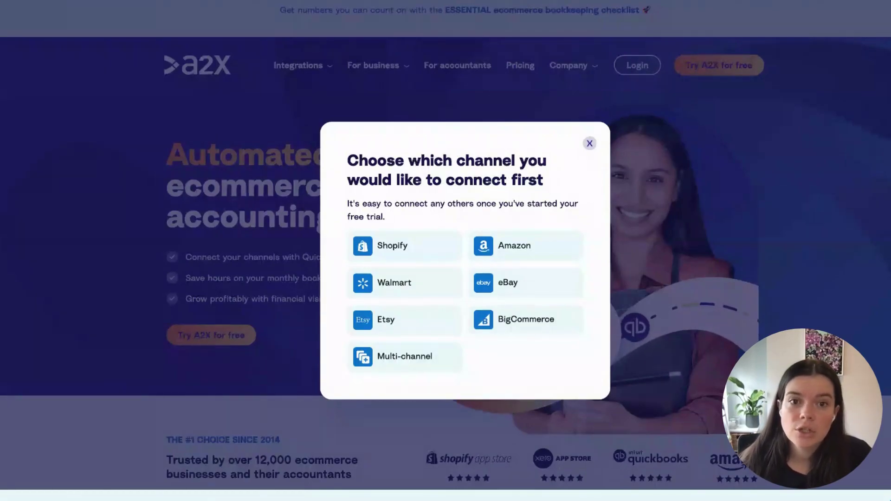
- Pick Amazon as the first sales channel to connect
left_click(511, 258)
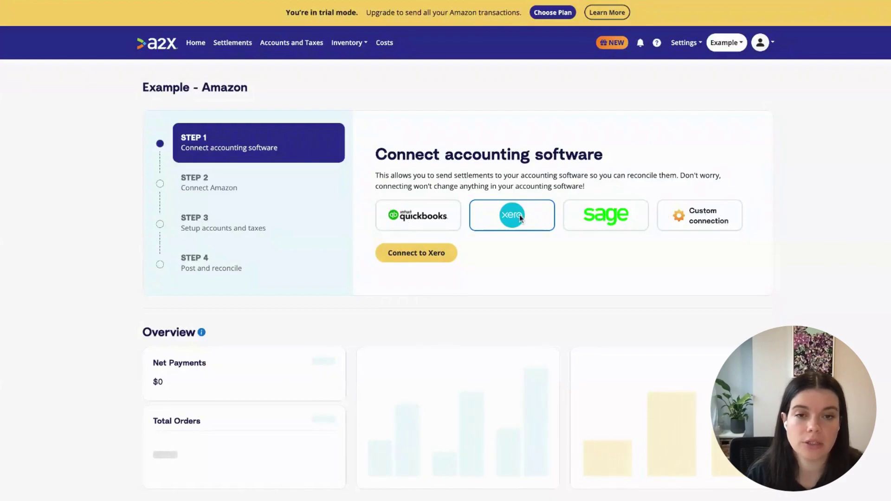
- Begin the Xero connection, choosing to connect a different Xero organization
left_click(408, 253)
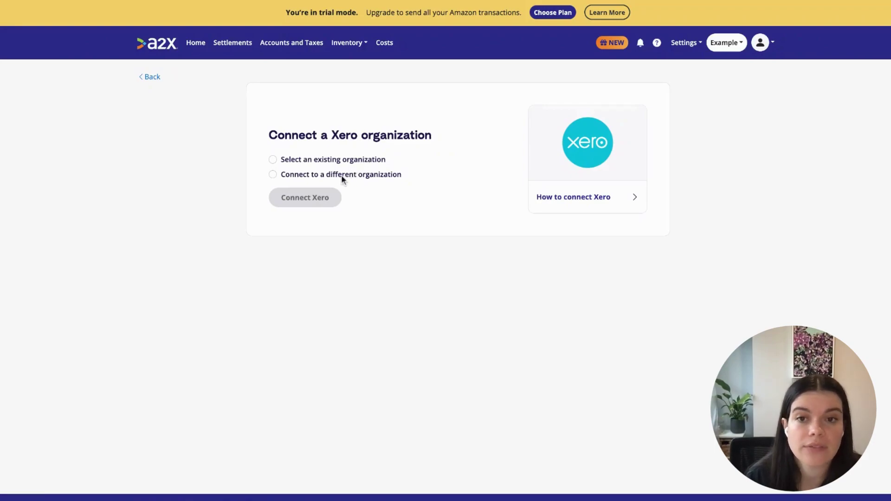
left_click(273, 175)
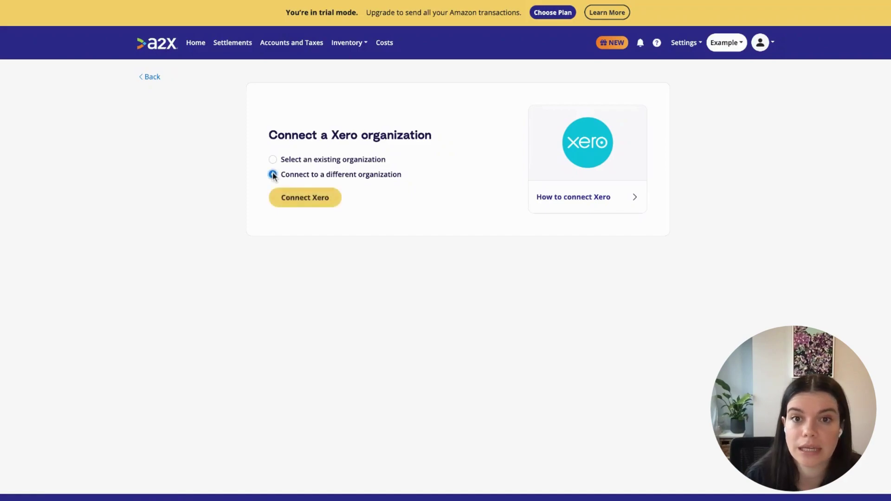
- Log in to Xero and allow A2X access to the A2X Demo (US) organisation
left_click(297, 203)
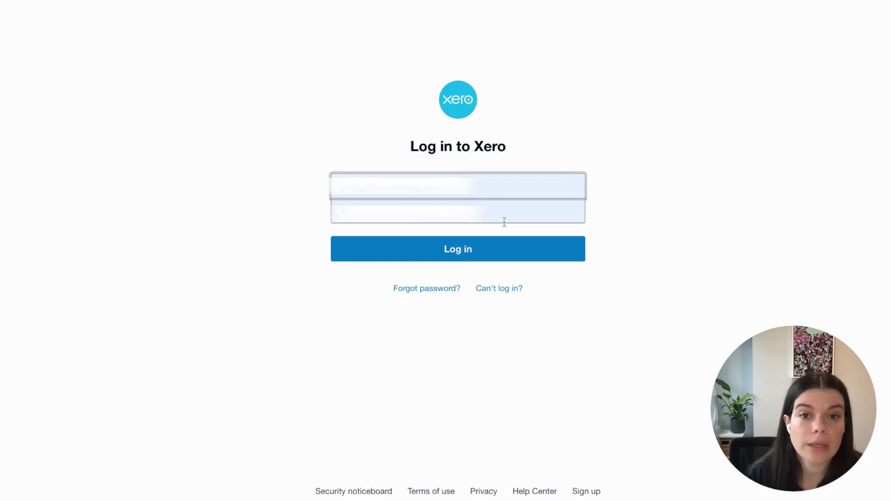
left_click(476, 251)
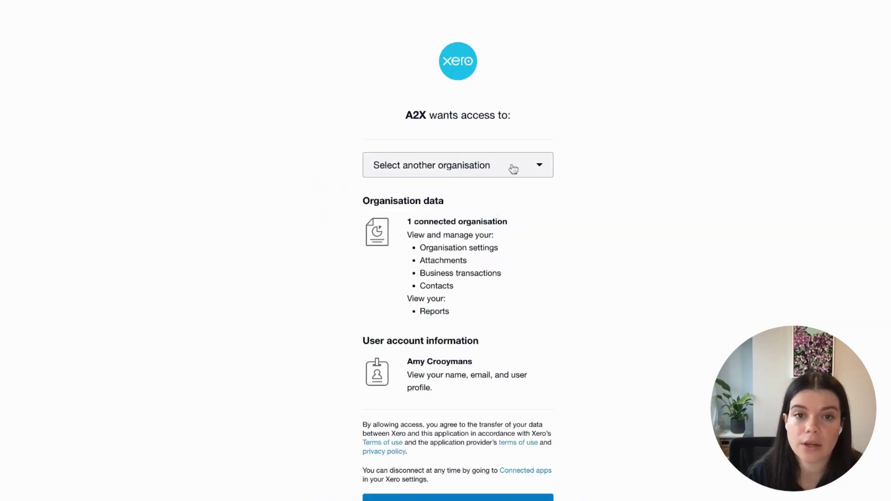
left_click(514, 166)
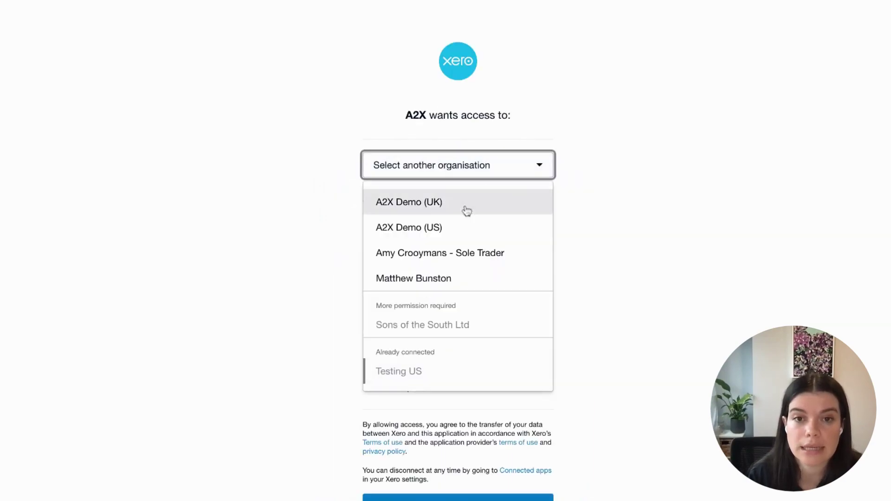
left_click(452, 228)
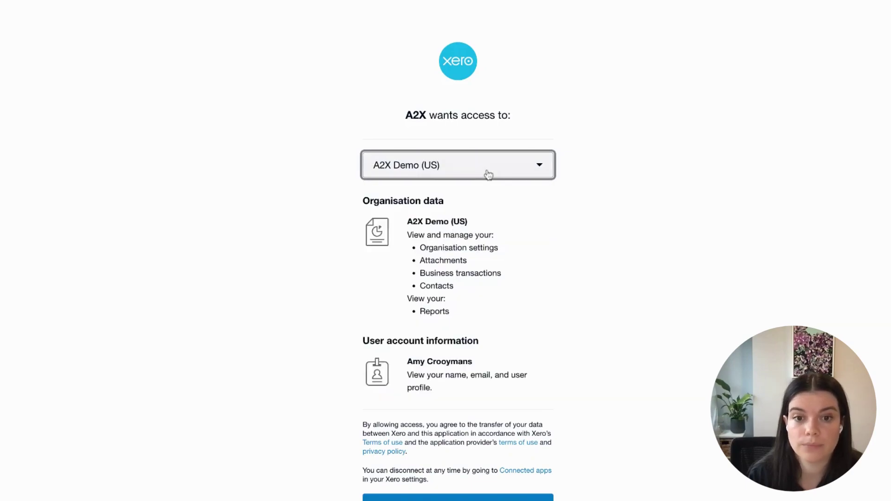
scroll(509, 397, "down", 2)
left_click(475, 435)
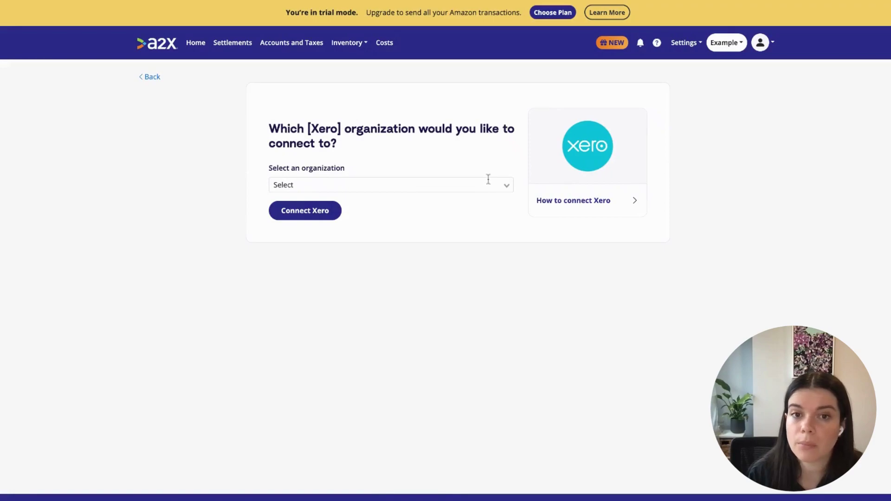
- Connect A2X to the A2X Demo (US) Xero organization
left_click(508, 185)
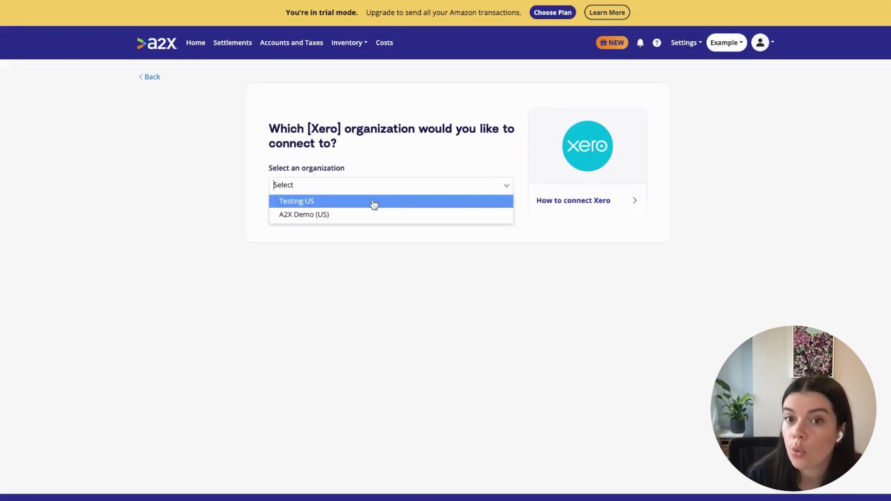
left_click(356, 217)
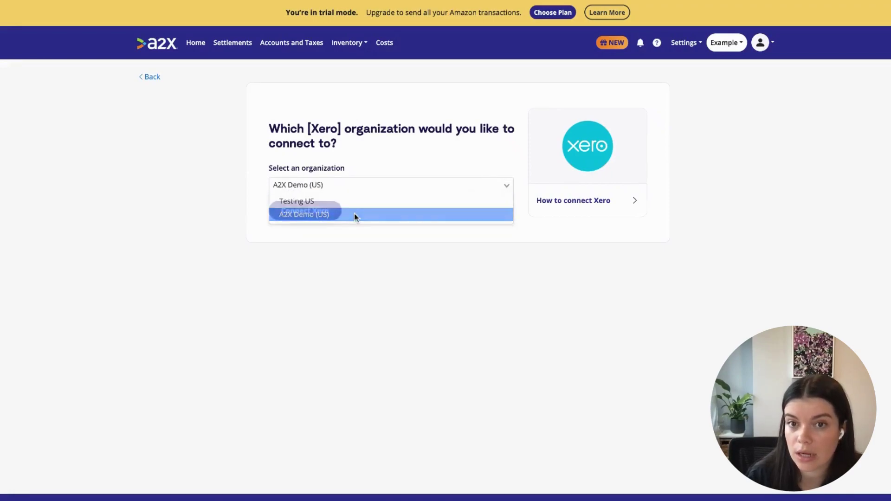
left_click(284, 212)
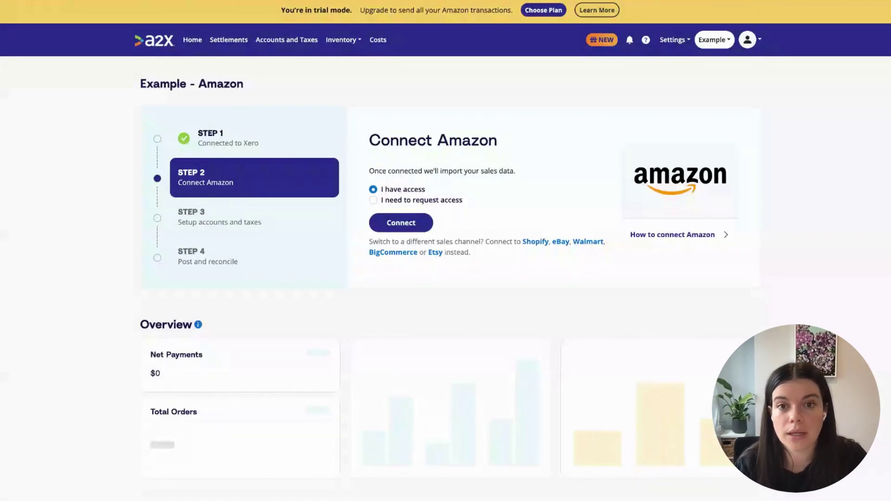
- Start the Amazon connection with United States as the primary marketplace
left_click(407, 226)
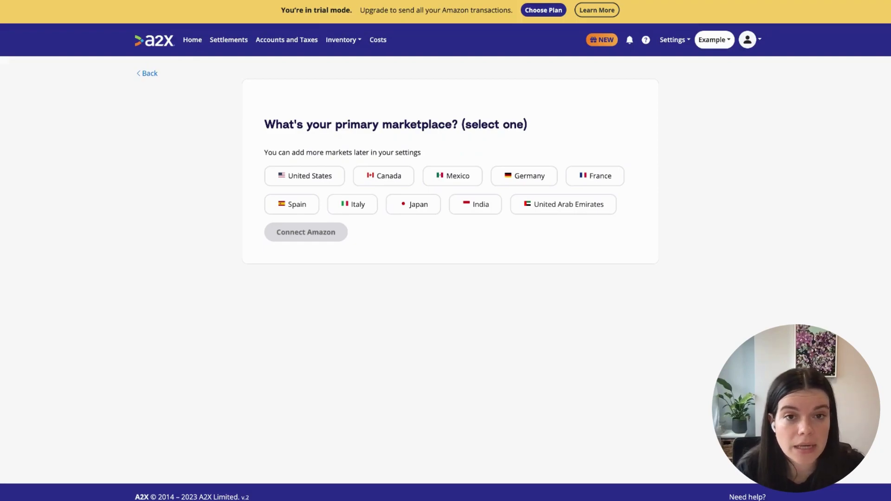
left_click(306, 176)
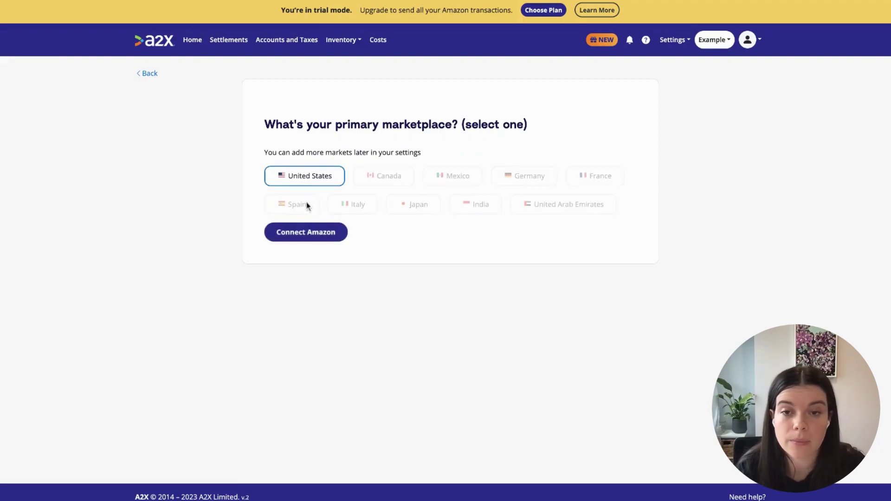
- Sign in to Amazon Seller Central, staying signed in, and consent to A2X account access
left_click(308, 234)
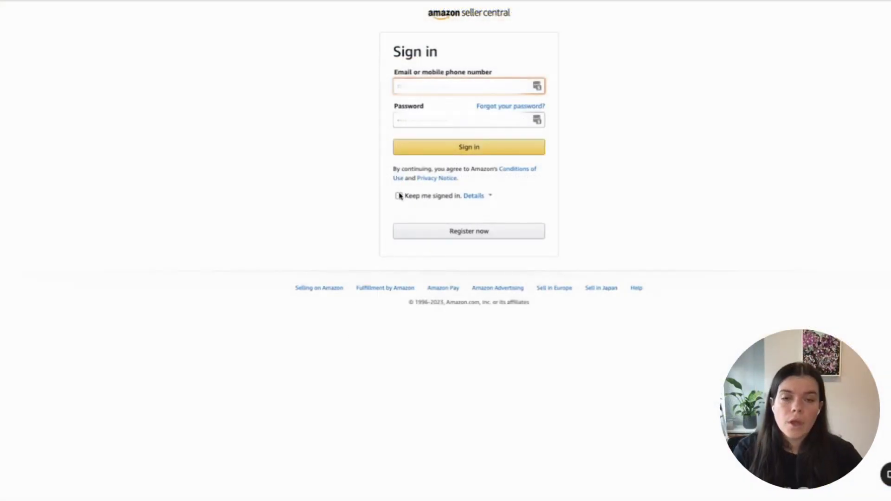
left_click(399, 196)
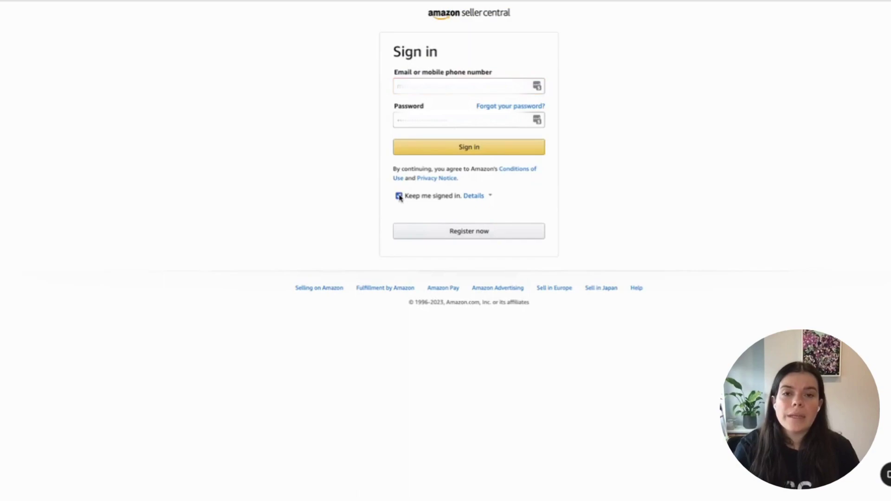
left_click(460, 147)
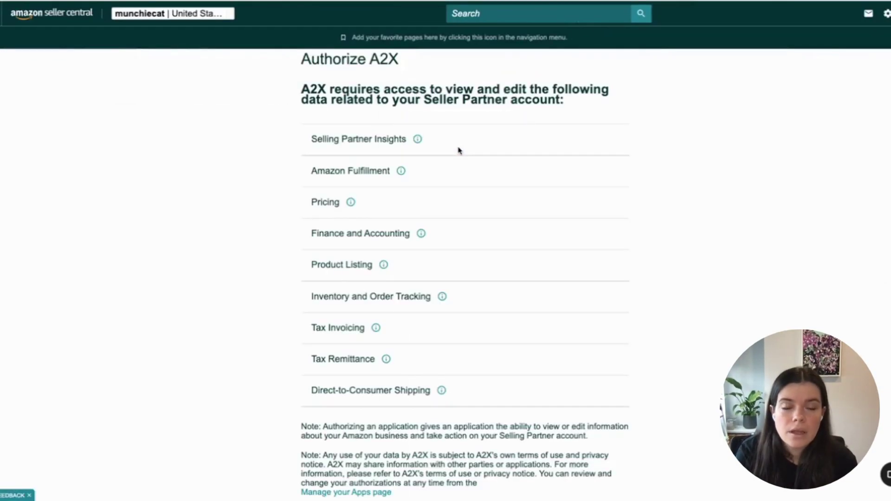
scroll(465, 335, "down", 3)
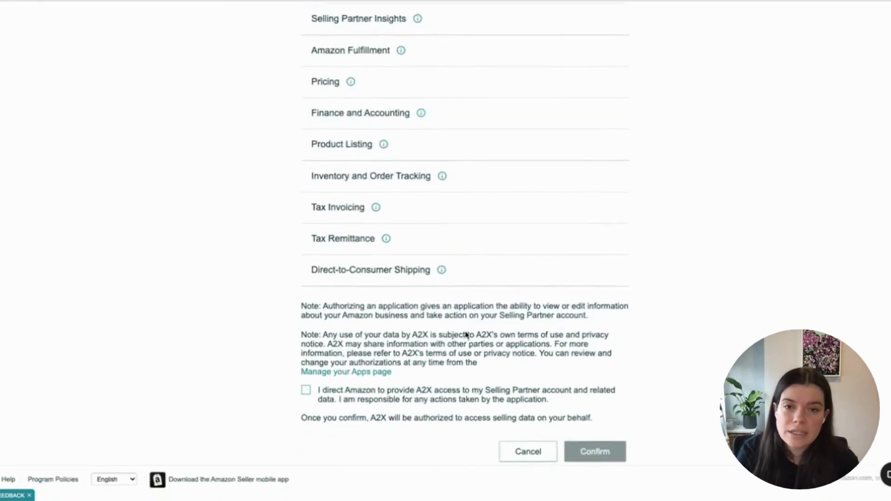
left_click(306, 384)
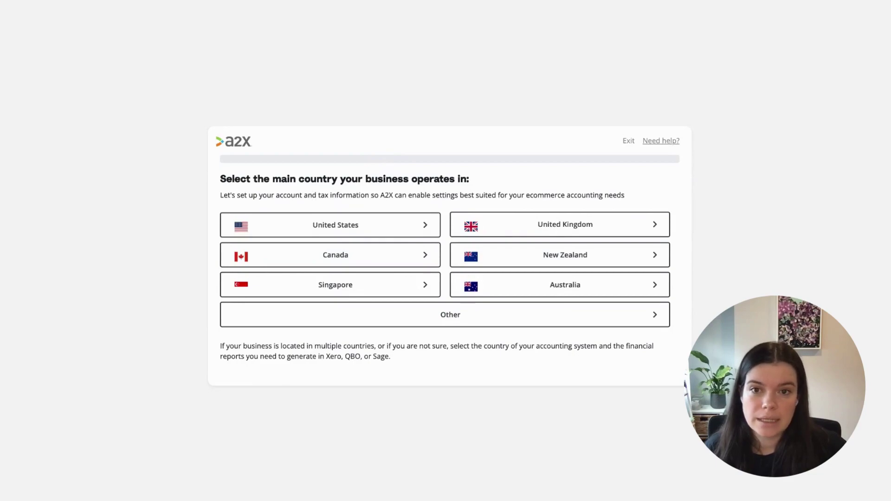
- Set United States as main country, confirm sales tax collection, and declare no additional countries
left_click(332, 230)
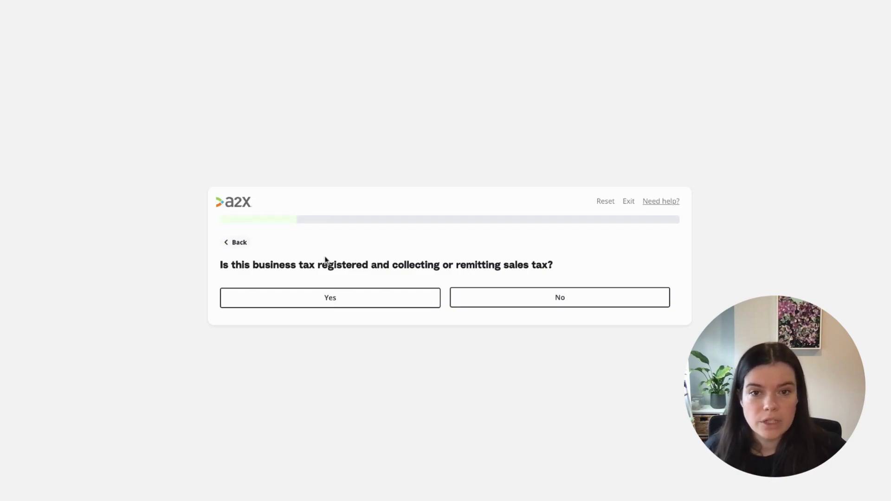
left_click(331, 301)
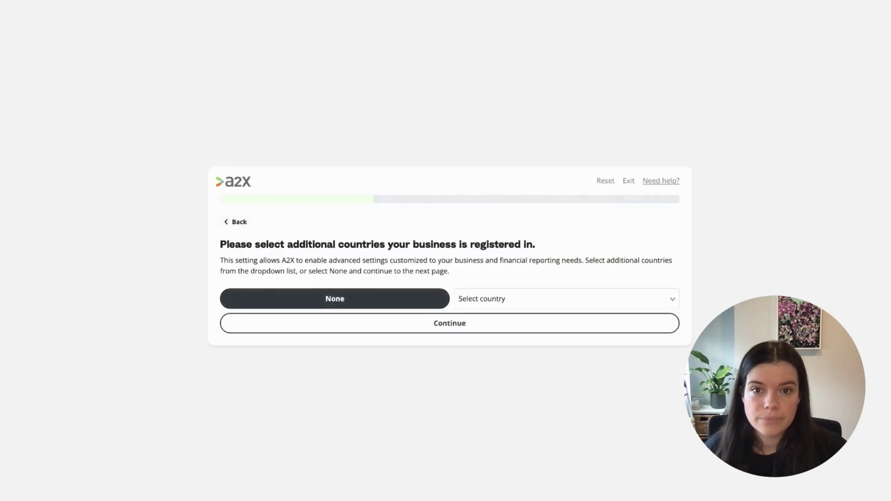
left_click(568, 298)
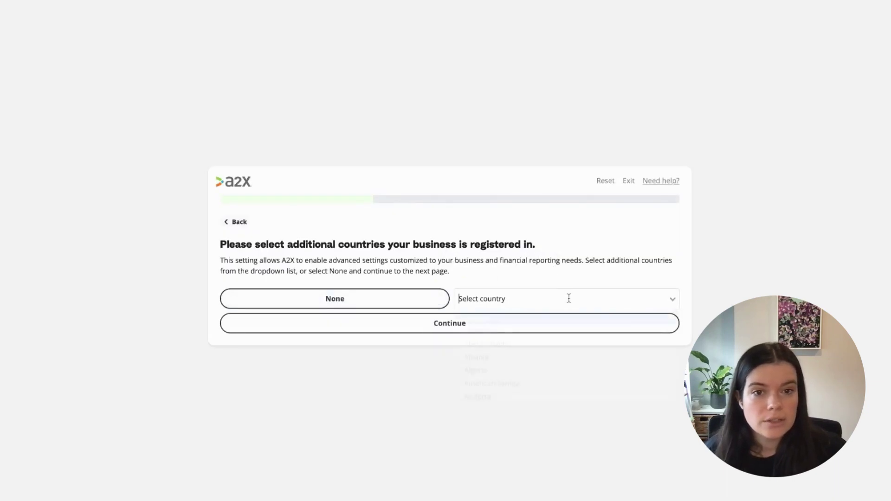
left_click(388, 302)
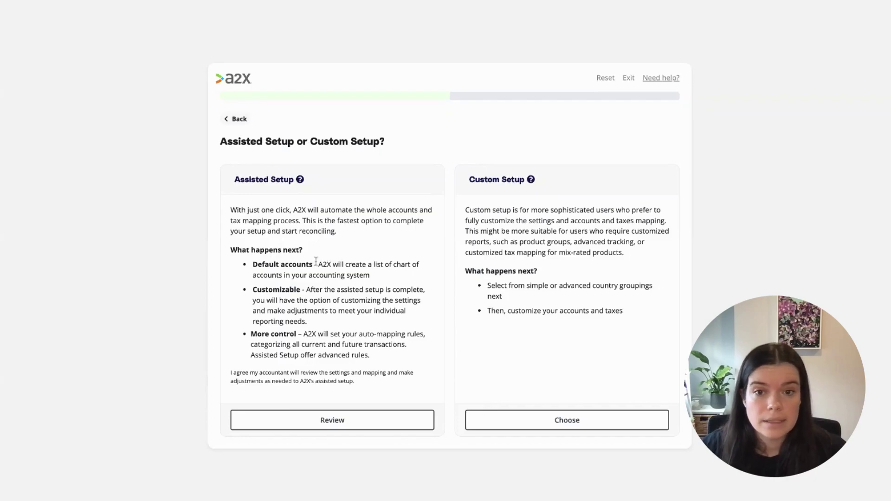
- Choose Assisted Setup and save the default Amazon accounts
left_click(333, 421)
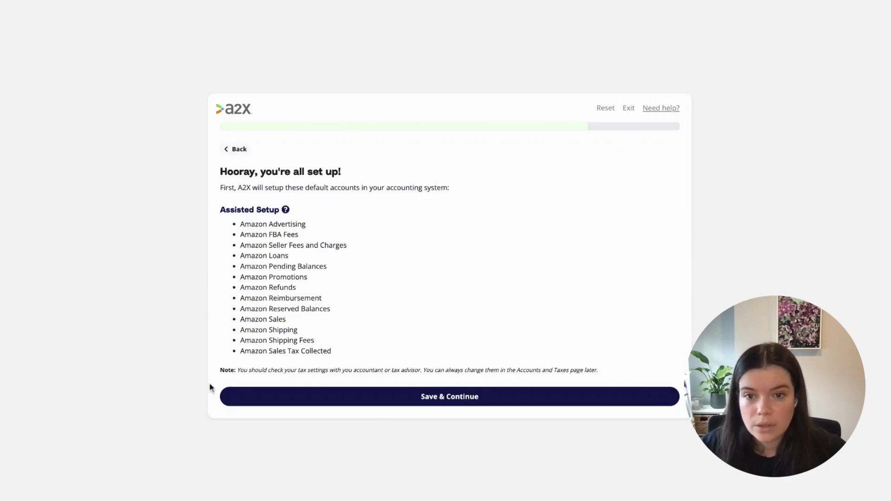
left_click(474, 400)
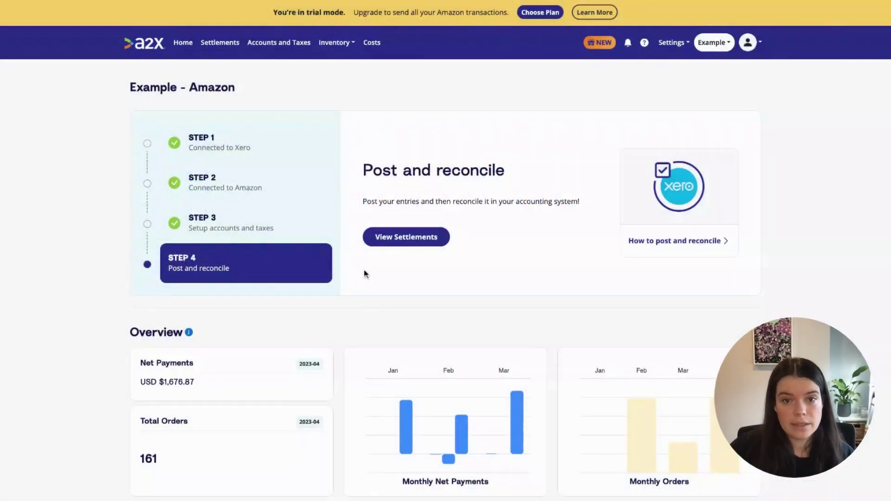
- Open the list of Amazon settlements
left_click(409, 245)
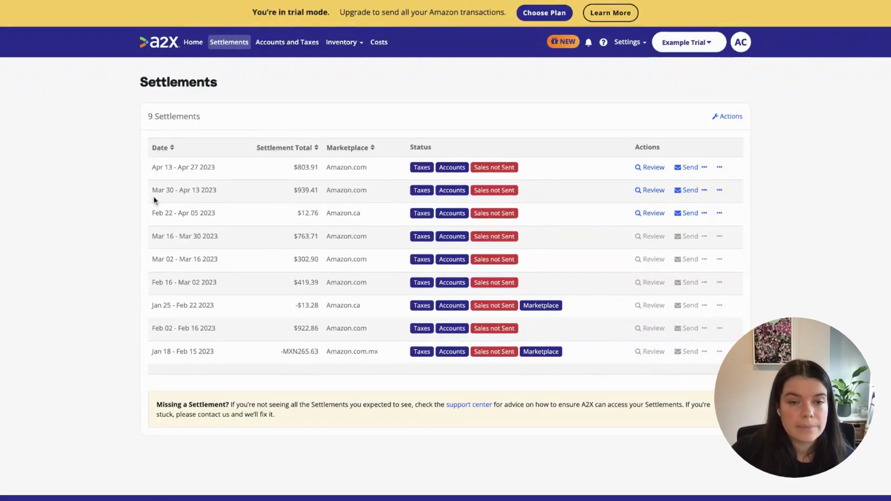
- Open the Apr 13 - Apr 27 2023 settlement and expand its $803.91 invoice to review each line's Amazon account and Tax Exempt tax
left_click(655, 169)
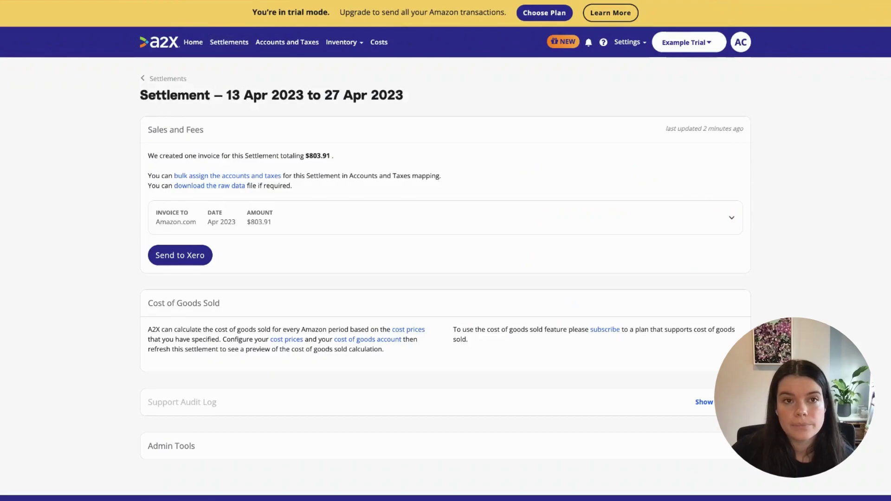
left_click(732, 218)
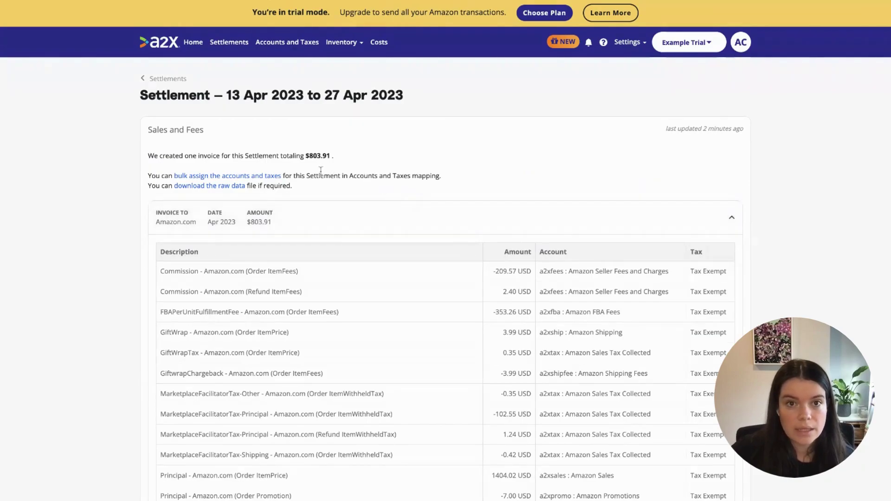
double_click(330, 157)
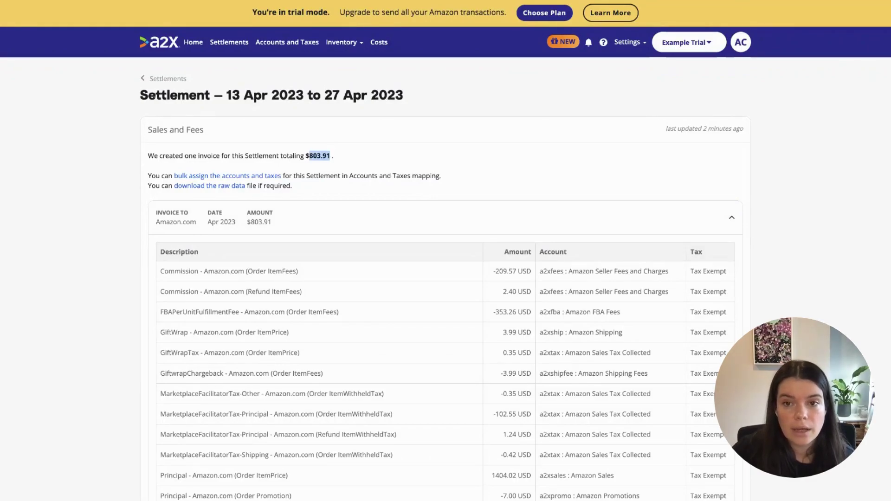
scroll(445, 278, "down", 5)
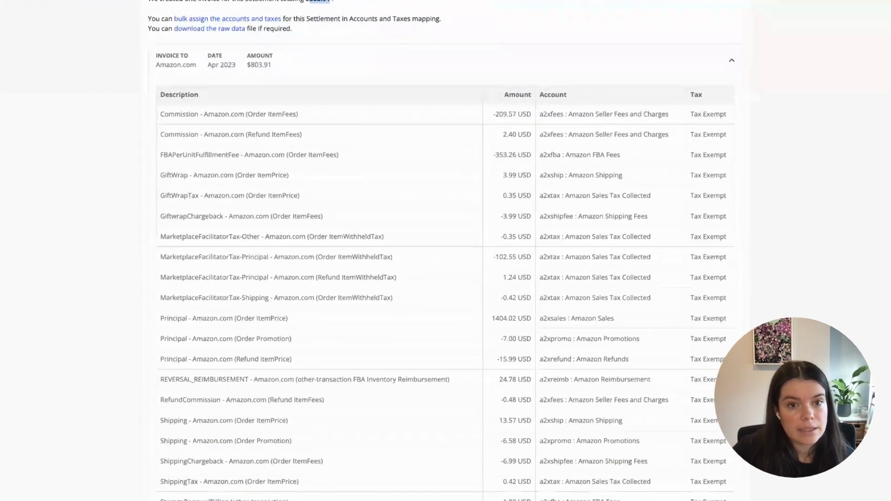
scroll(445, 250, "down", 2)
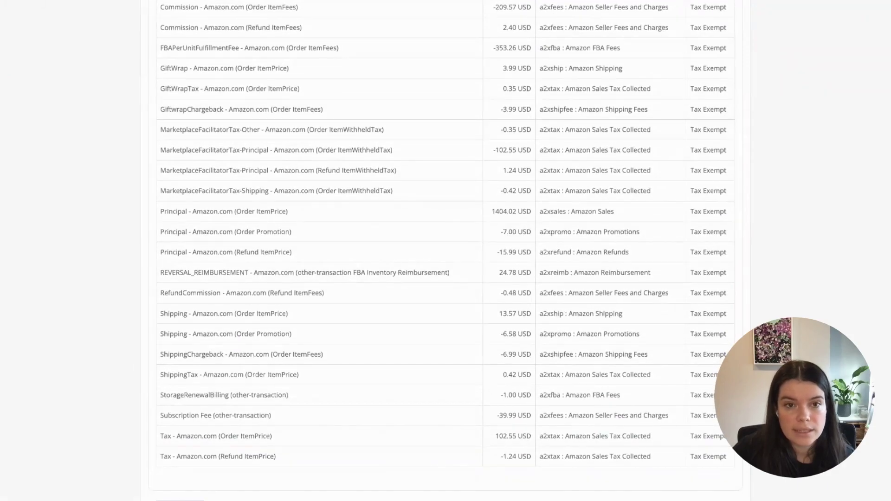
scroll(494, 239, "up", 3)
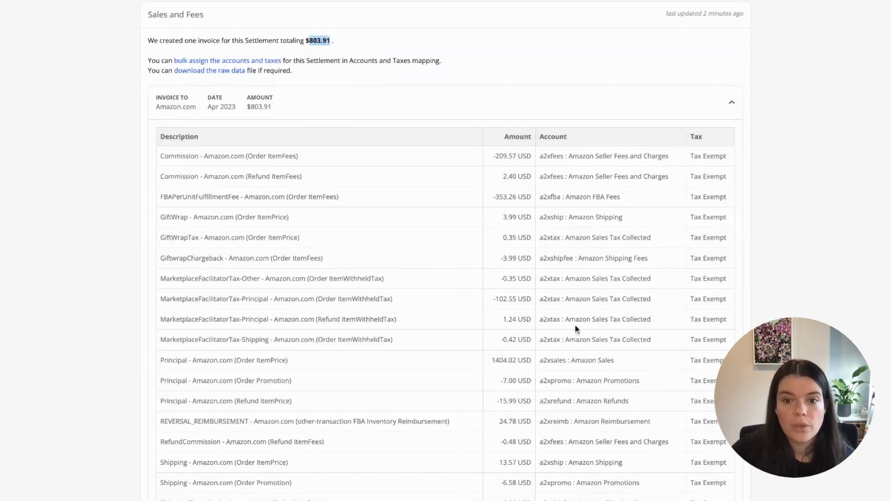
scroll(573, 323, "down", 5)
scroll(446, 251, "down", 3)
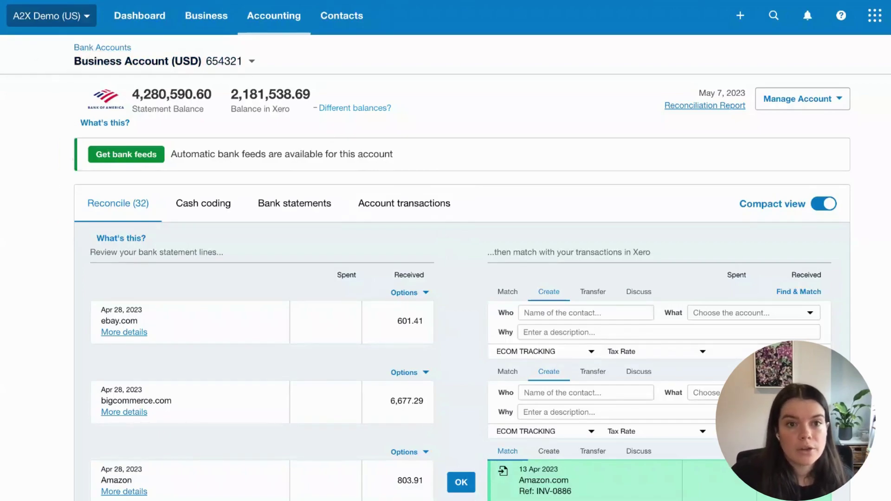
- Reconcile the Amazon 803.91 deposit with its matching Amazon.com invoice, leaving 31 lines to reconcile
scroll(129, 354, "down", 3)
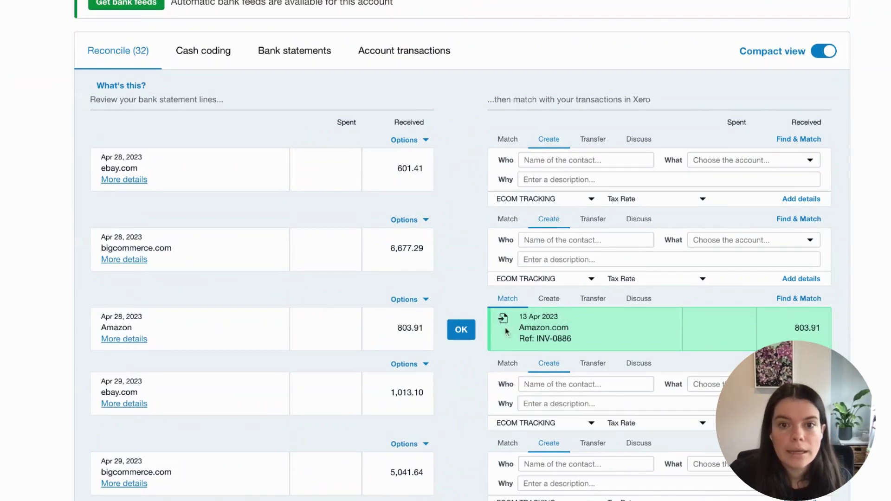
left_click(461, 330)
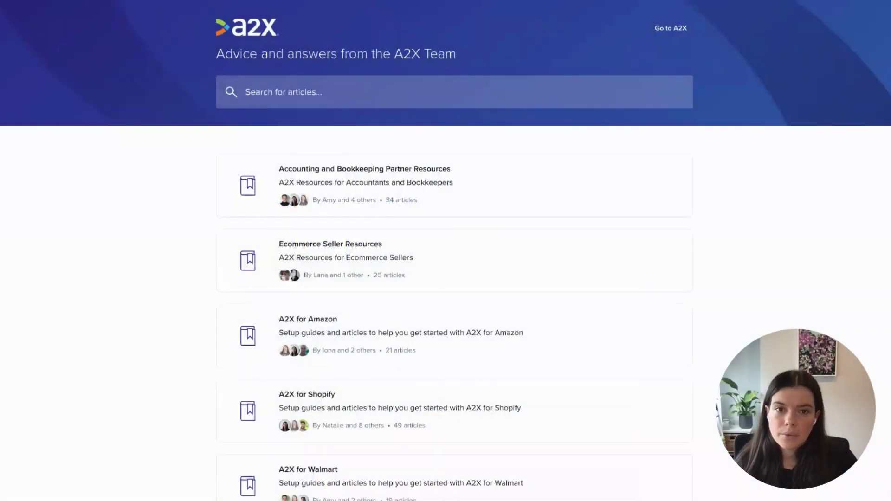
- Scroll through the A2X Help Center's article collections, including A2X for Amazon and A2X for Shopify
scroll(446, 251, "down", 1)
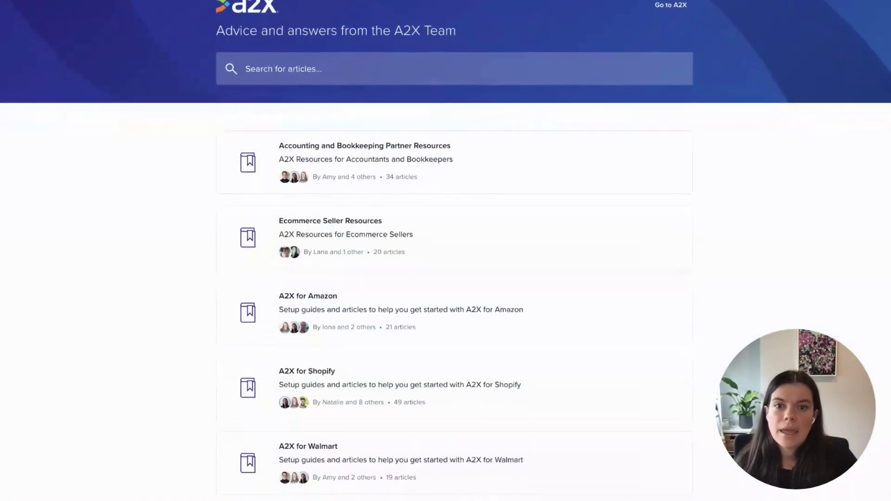
scroll(446, 250, "up", 1)
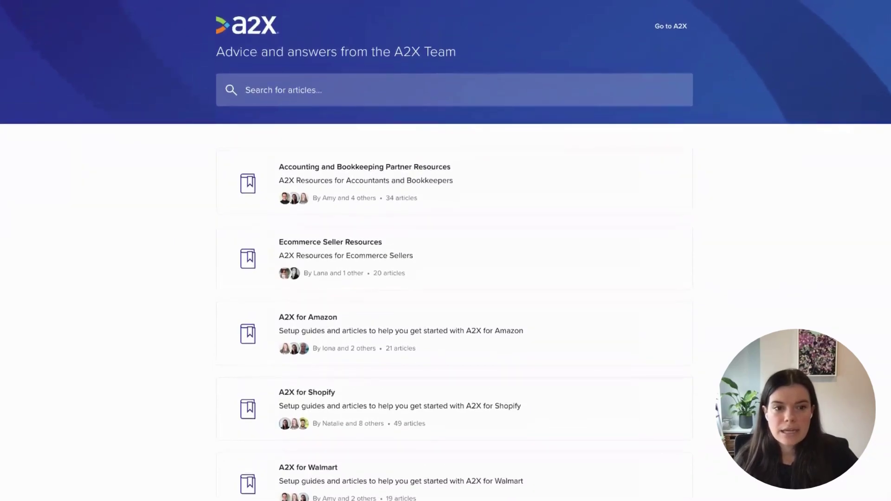